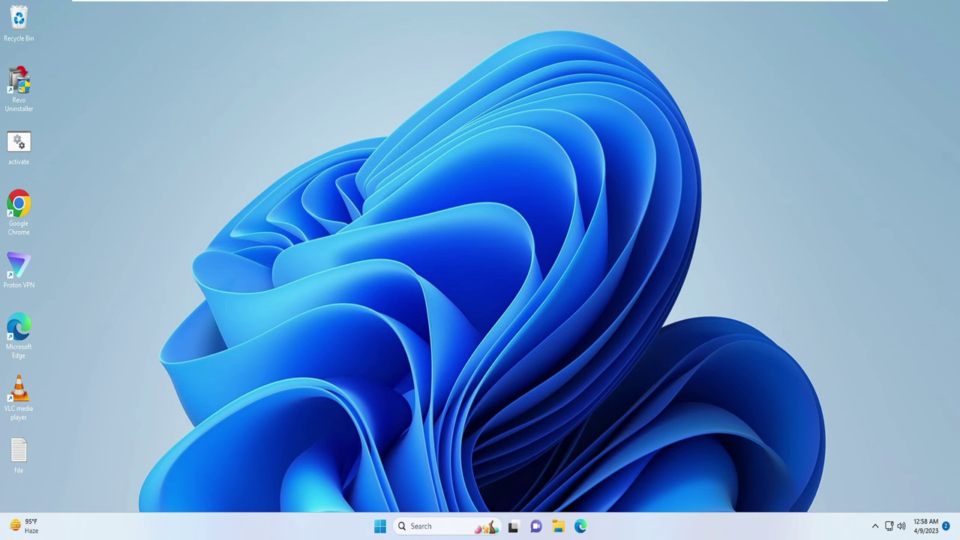
Open the taskbar search panel to look at its Bing content, then dismiss it.
{"action": "left_click", "coordinate": [421, 526]}
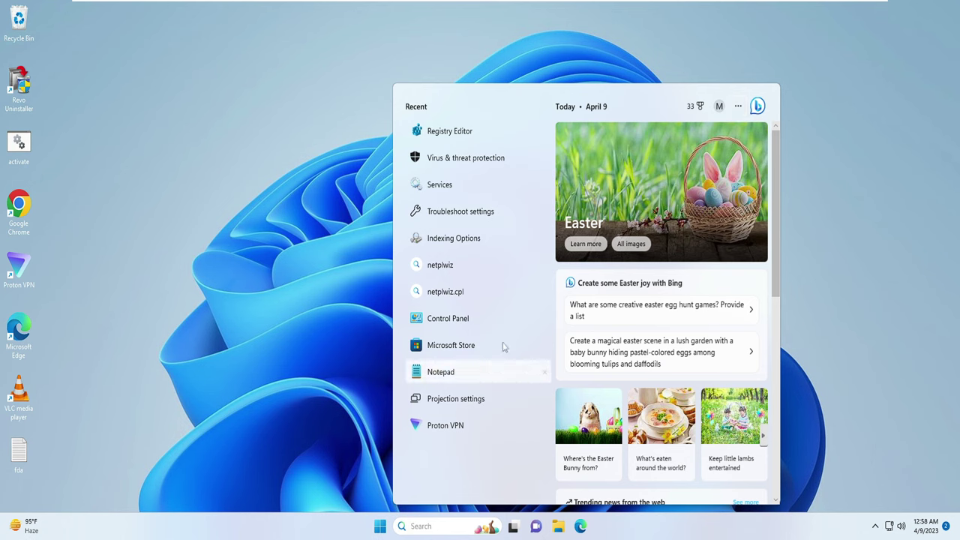
{"action": "left_click", "coordinate": [324, 308]}
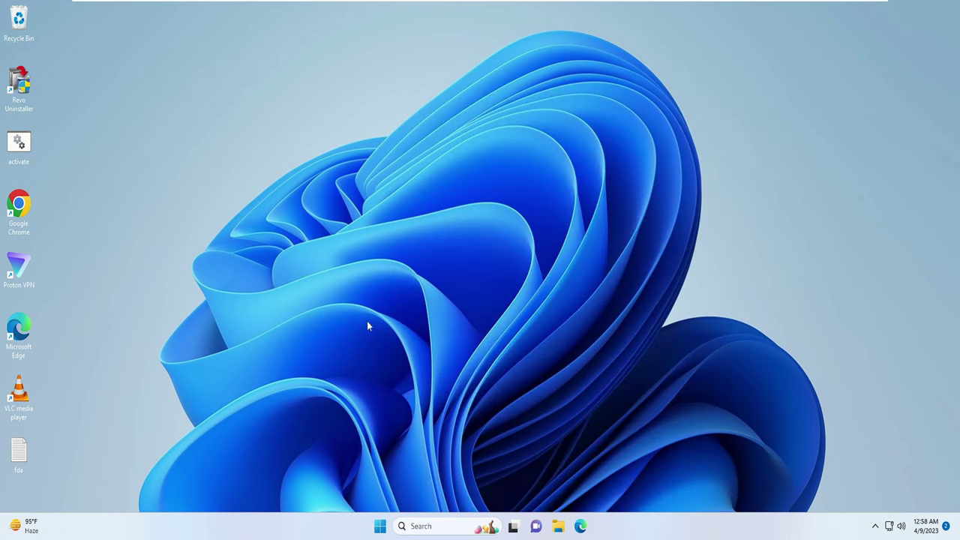
Launch Edge, open the Bing chat sidebar, then close the browser.
{"action": "left_click", "coordinate": [580, 526]}
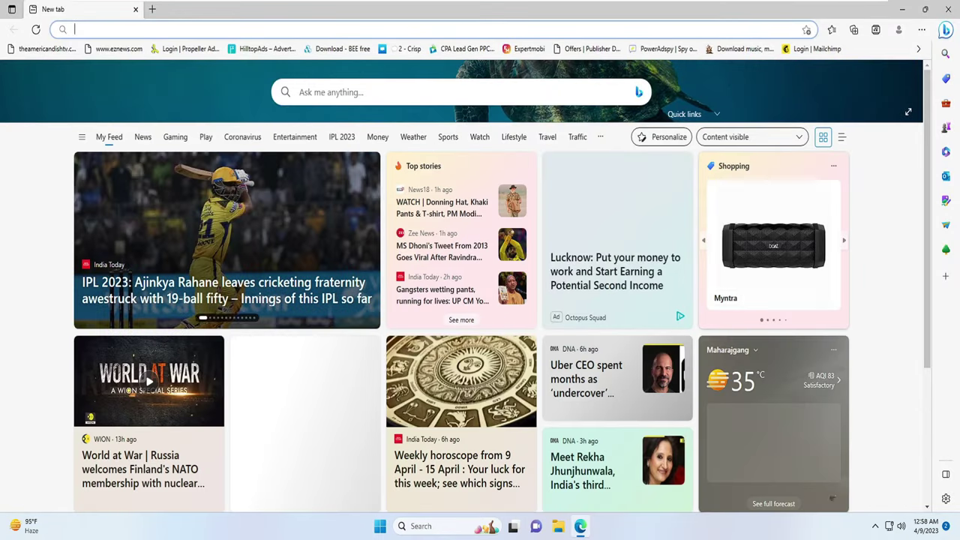
{"action": "left_click", "coordinate": [950, 31]}
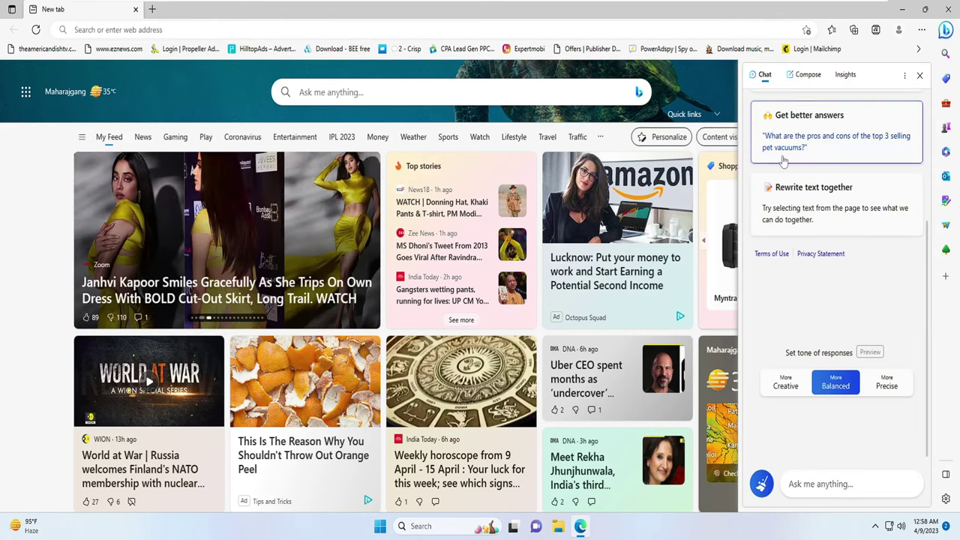
{"action": "left_click", "coordinate": [951, 11]}
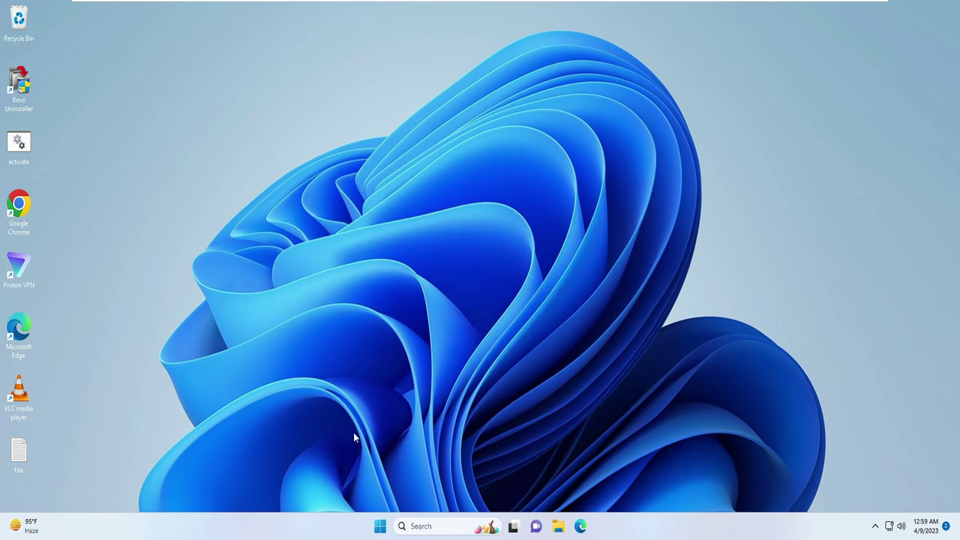
Open Windows Settings from the Start right-click menu and scroll Privacy & security to Search permissions.
{"action": "left_click", "coordinate": [422, 525]}
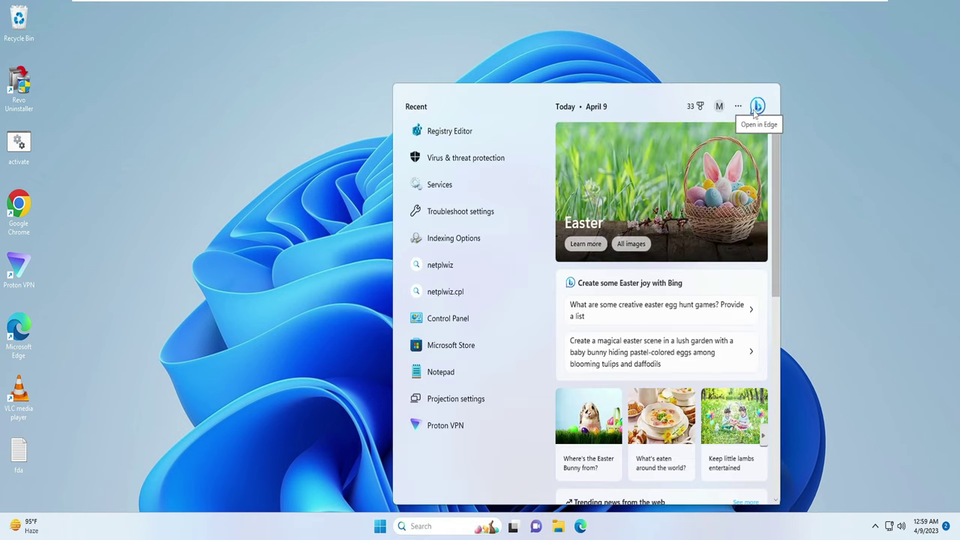
{"action": "left_click", "coordinate": [330, 431]}
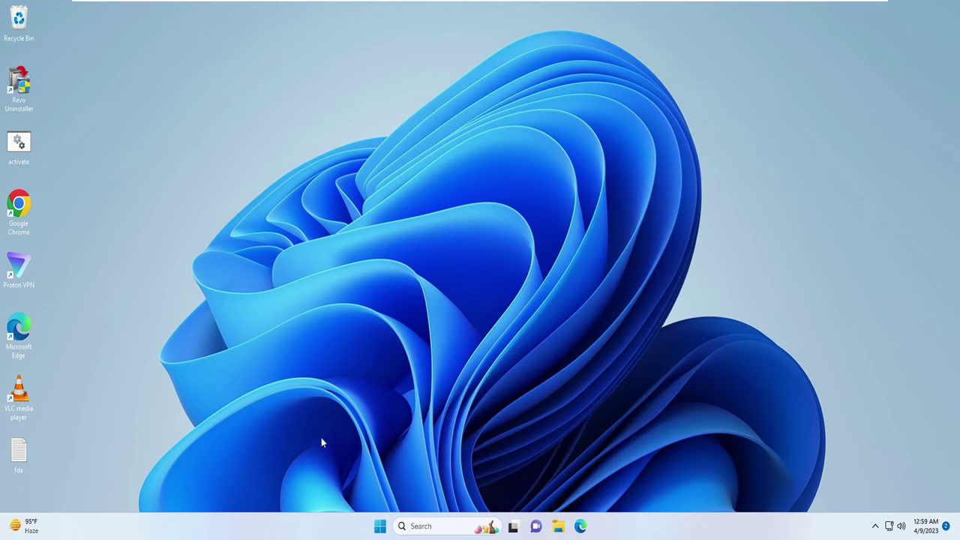
{"action": "right_click", "coordinate": [381, 526]}
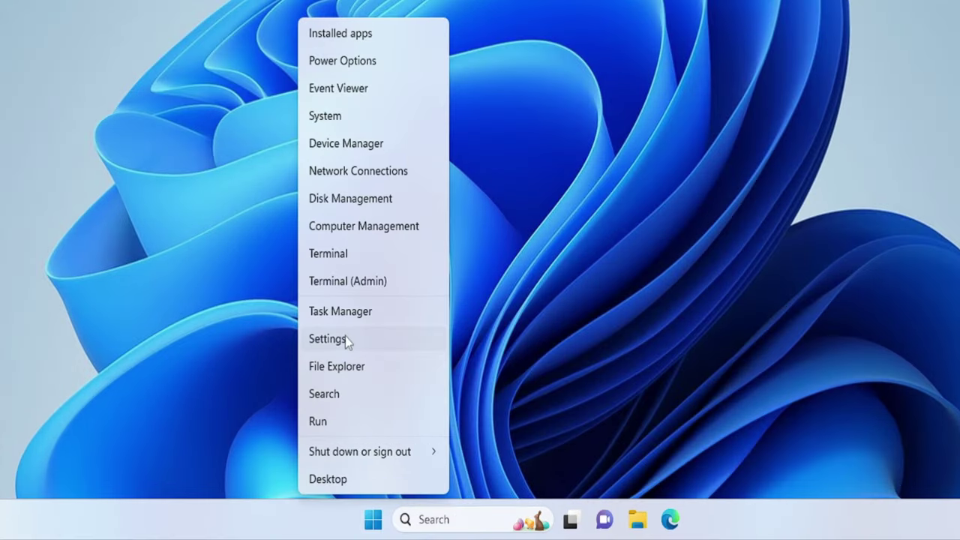
{"action": "left_click", "coordinate": [345, 339]}
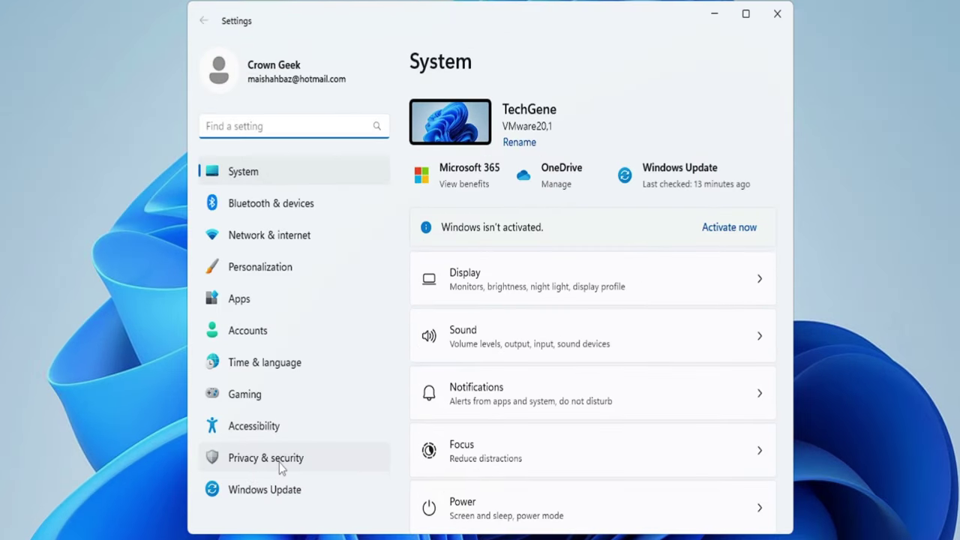
{"action": "left_click", "coordinate": [279, 462]}
{"action": "scroll", "coordinate": [485, 390], "scroll_direction": "down", "scroll_amount": 3}
{"action": "scroll", "coordinate": [520, 375], "scroll_direction": "down", "scroll_amount": 2}
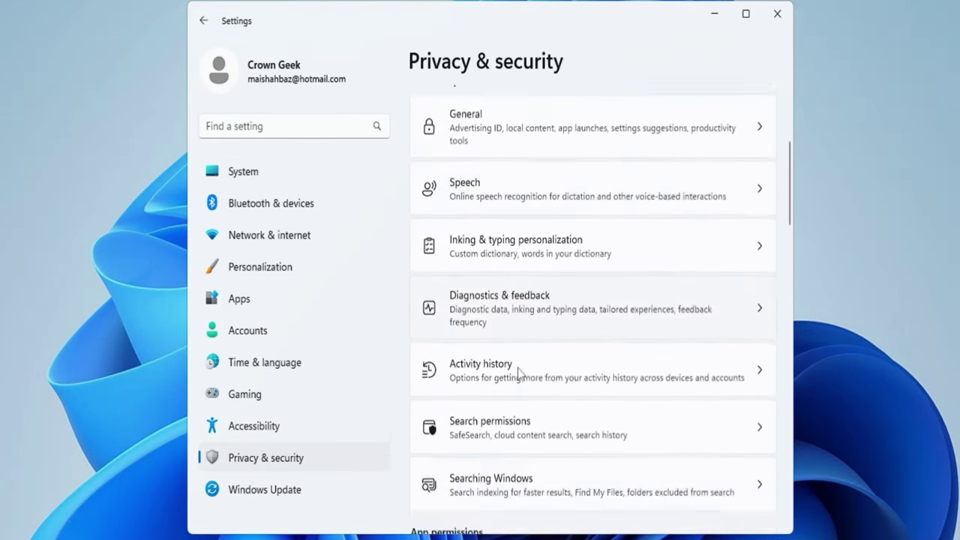
{"action": "scroll", "coordinate": [519, 374], "scroll_direction": "down", "scroll_amount": 2}
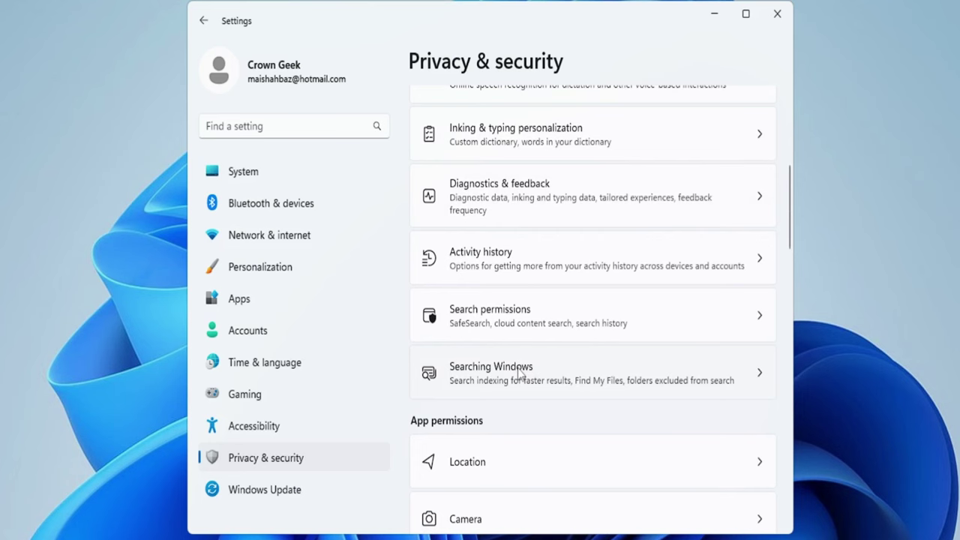
In Search permissions, turn off Microsoft and work/school account content search and search highlights.
{"action": "left_click", "coordinate": [507, 328]}
{"action": "scroll", "coordinate": [508, 324], "scroll_direction": "down", "scroll_amount": 3}
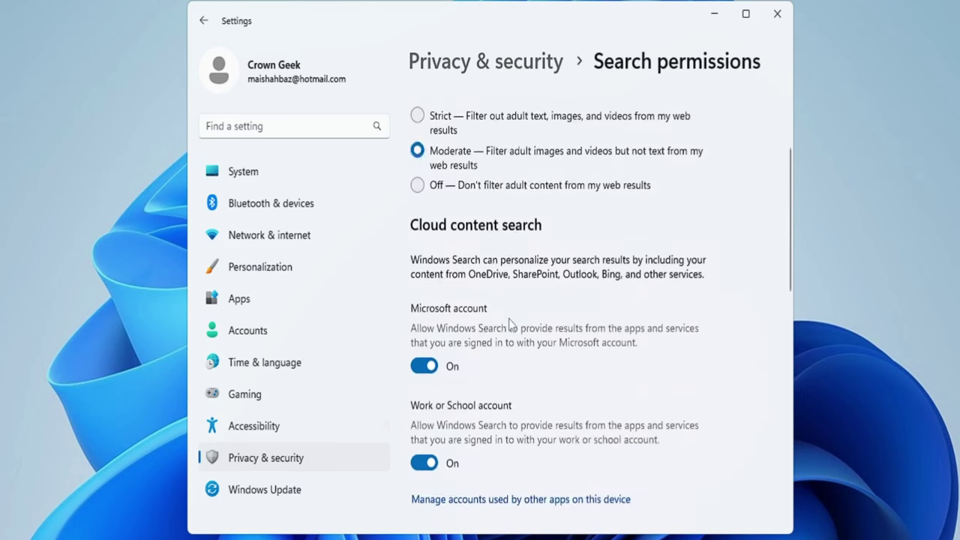
{"action": "scroll", "coordinate": [508, 324], "scroll_direction": "down", "scroll_amount": 2}
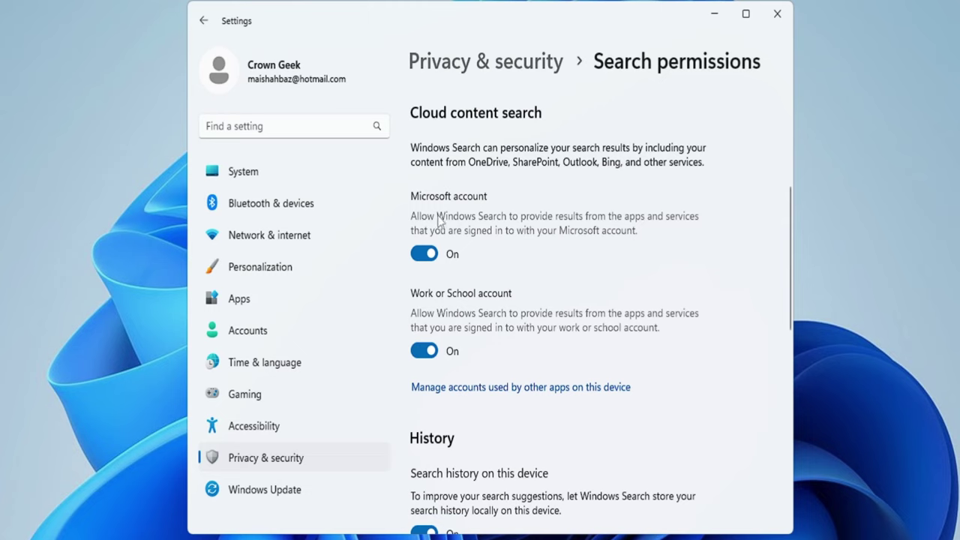
{"action": "left_click", "coordinate": [429, 255]}
{"action": "left_click", "coordinate": [439, 353]}
{"action": "scroll", "coordinate": [480, 322], "scroll_direction": "down", "scroll_amount": 5}
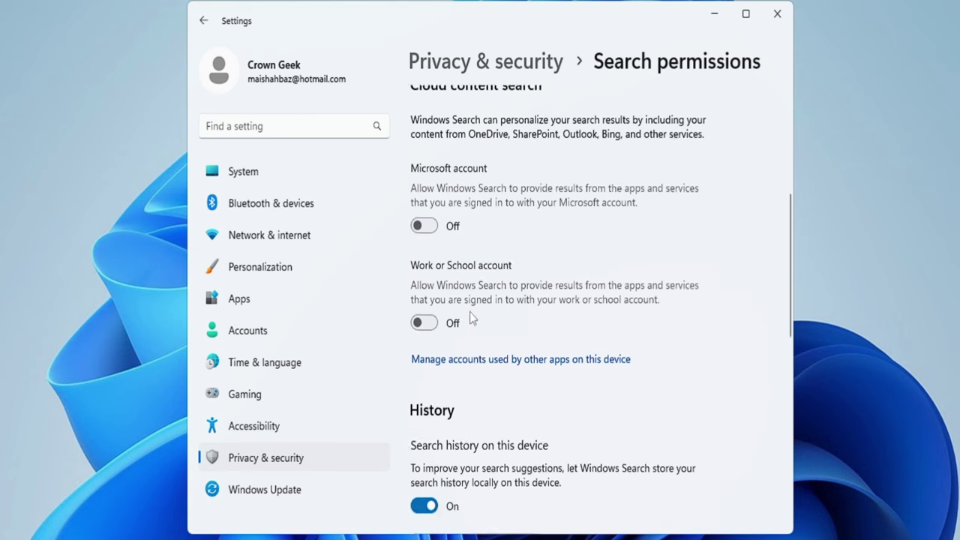
{"action": "scroll", "coordinate": [477, 317], "scroll_direction": "down", "scroll_amount": 3}
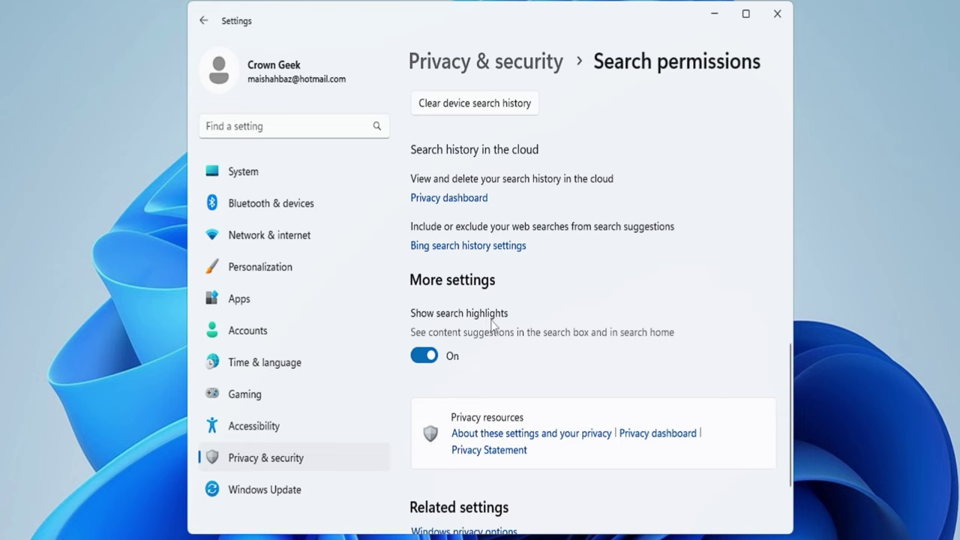
{"action": "left_click", "coordinate": [425, 357]}
{"action": "scroll", "coordinate": [424, 357], "scroll_direction": "down", "scroll_amount": 3}
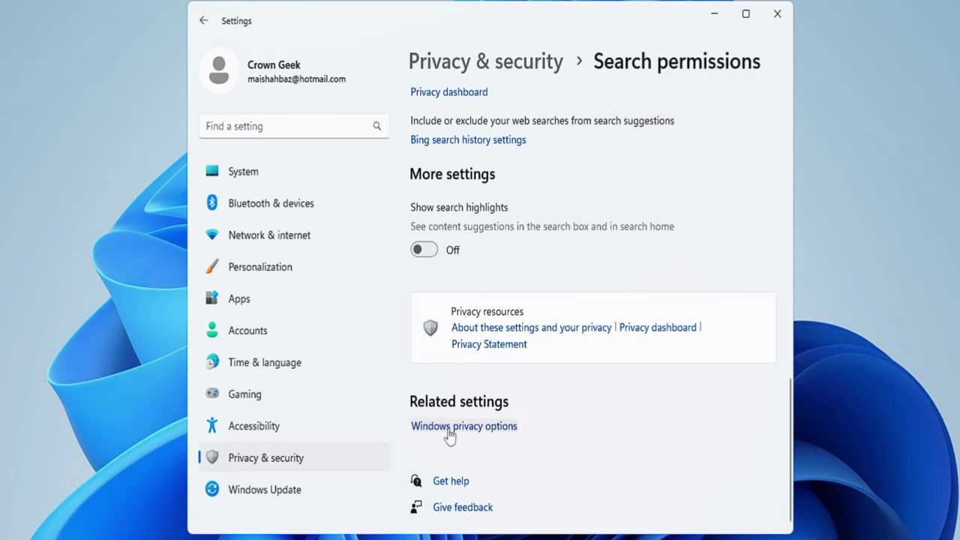
Turn off all four General privacy options, then close Settings.
{"action": "left_click", "coordinate": [481, 426]}
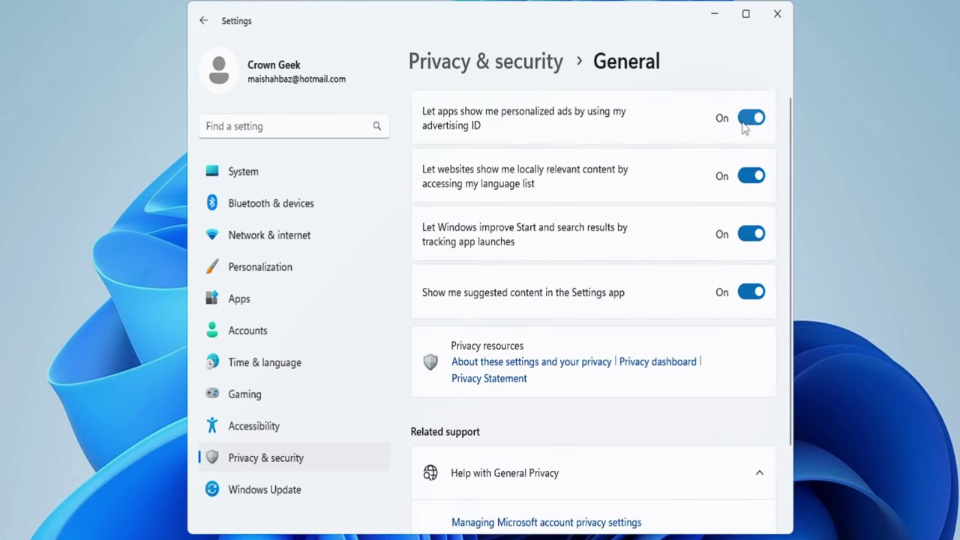
{"action": "left_click", "coordinate": [750, 118]}
{"action": "left_click", "coordinate": [750, 175]}
{"action": "left_click", "coordinate": [750, 234]}
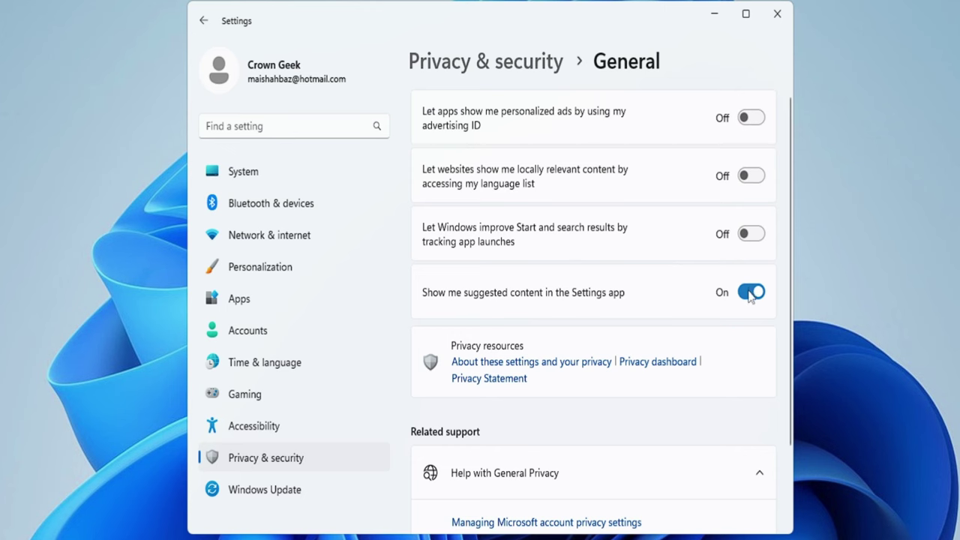
{"action": "left_click", "coordinate": [750, 291]}
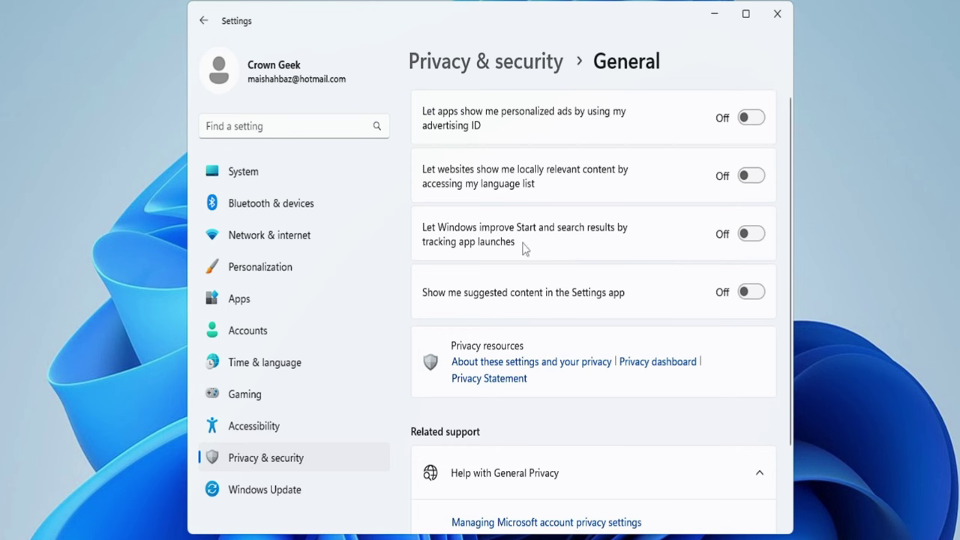
{"action": "left_click", "coordinate": [777, 15]}
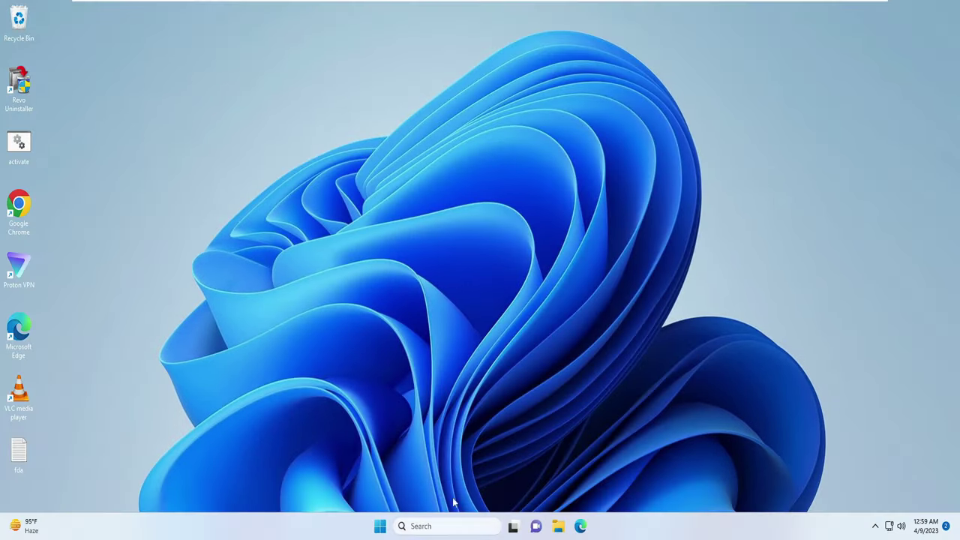
Reopen the search panel to confirm the Bing content is gone, then close it.
{"action": "left_click", "coordinate": [444, 526]}
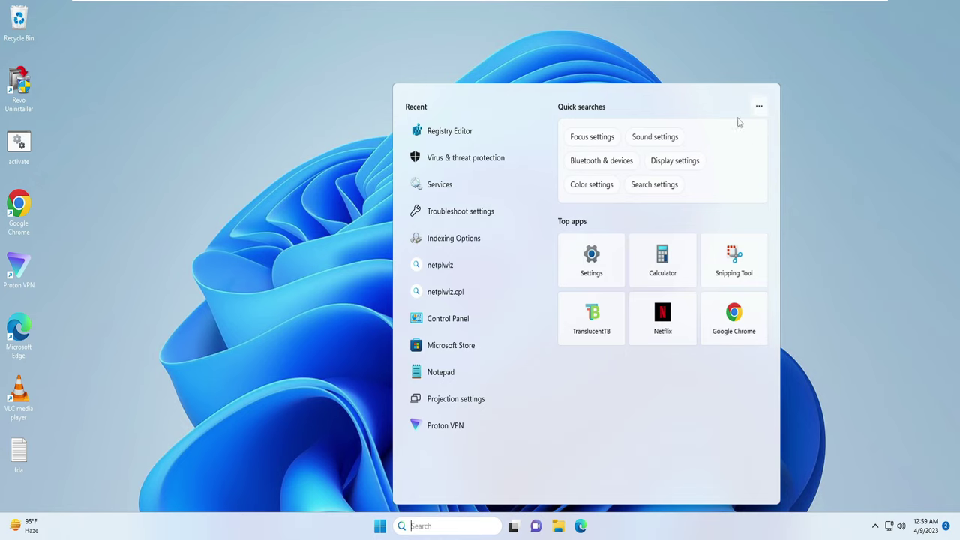
{"action": "left_click", "coordinate": [225, 239]}
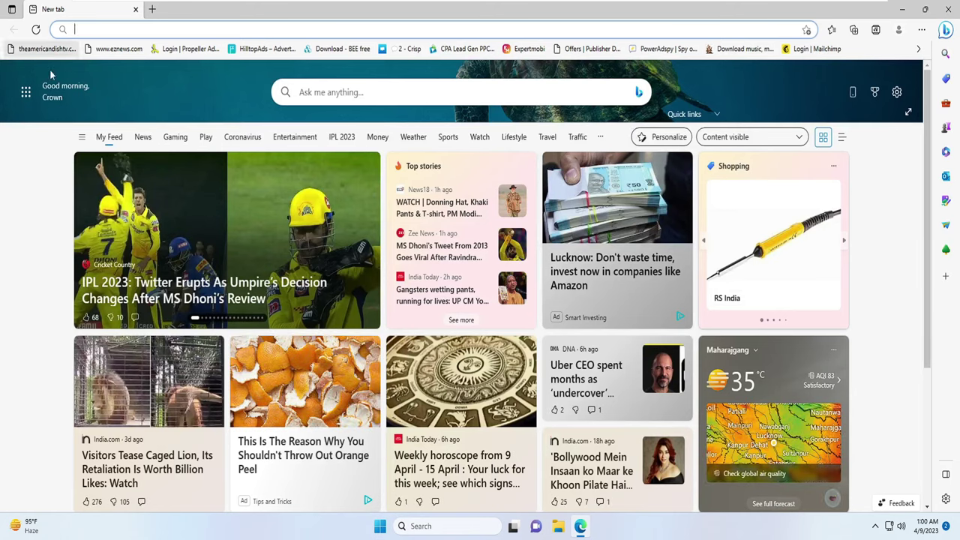
Set Google as Edge's address bar search engine, then open and close the Bing Discover sidebar.
{"action": "left_click", "coordinate": [922, 31]}
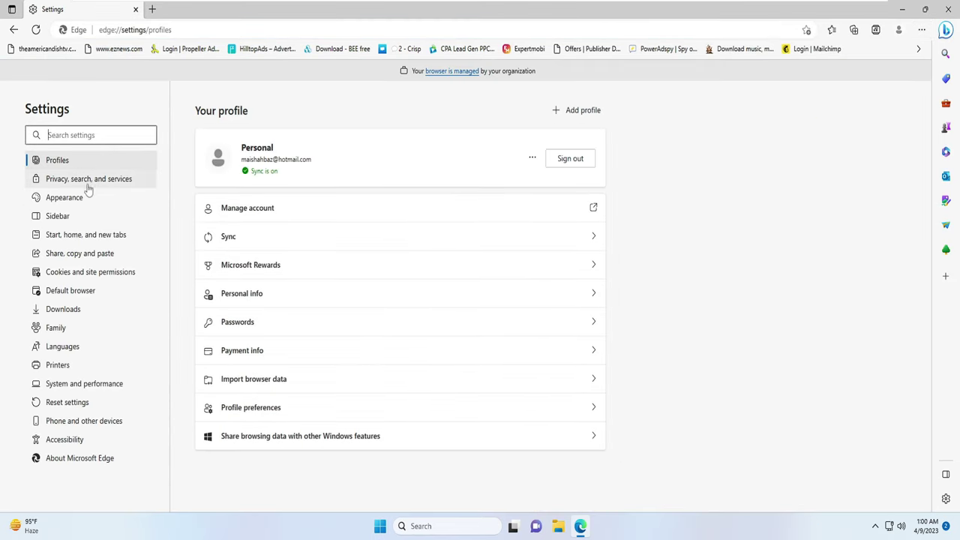
{"action": "left_click", "coordinate": [90, 182]}
{"action": "scroll", "coordinate": [334, 244], "scroll_direction": "down", "scroll_amount": 10}
{"action": "scroll", "coordinate": [343, 253], "scroll_direction": "down", "scroll_amount": 10}
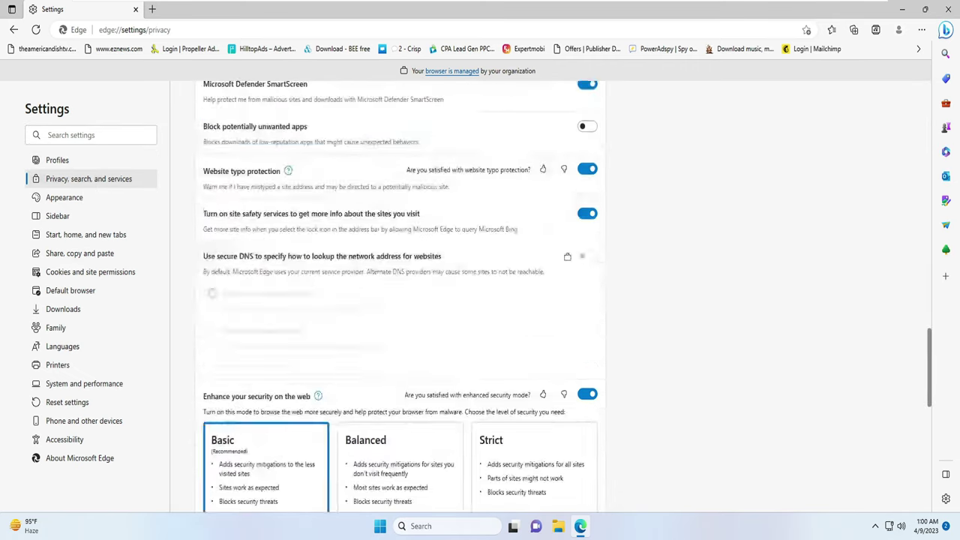
{"action": "scroll", "coordinate": [345, 270], "scroll_direction": "down", "scroll_amount": 10}
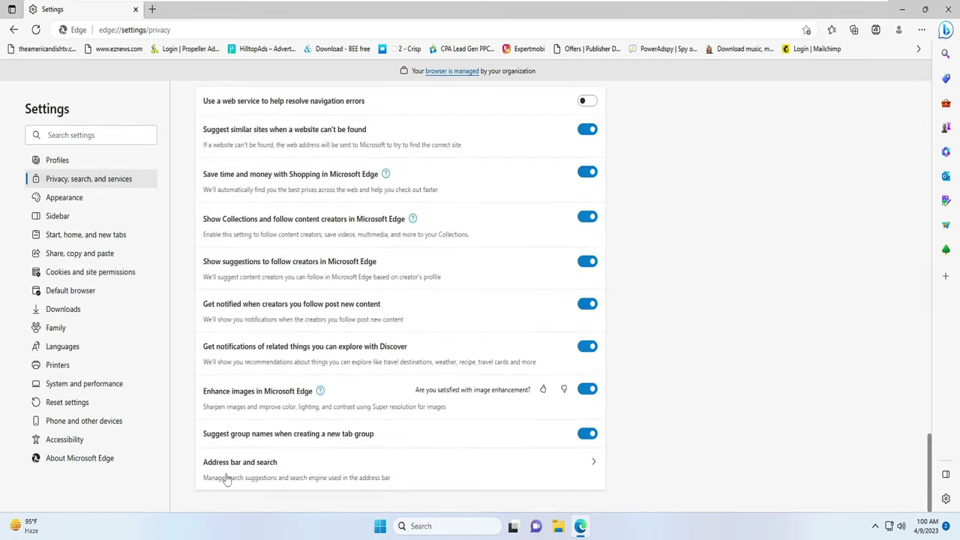
{"action": "left_click", "coordinate": [256, 471]}
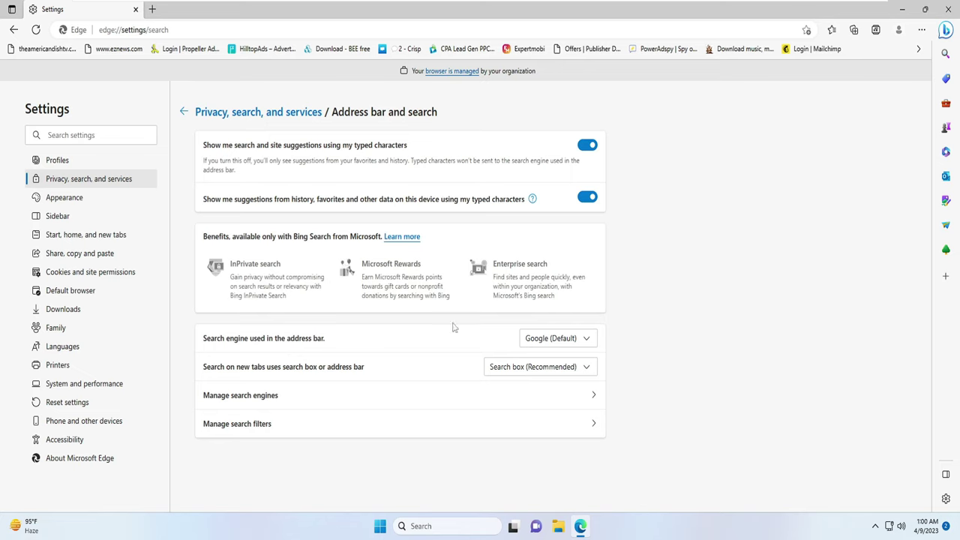
{"action": "left_click", "coordinate": [540, 339]}
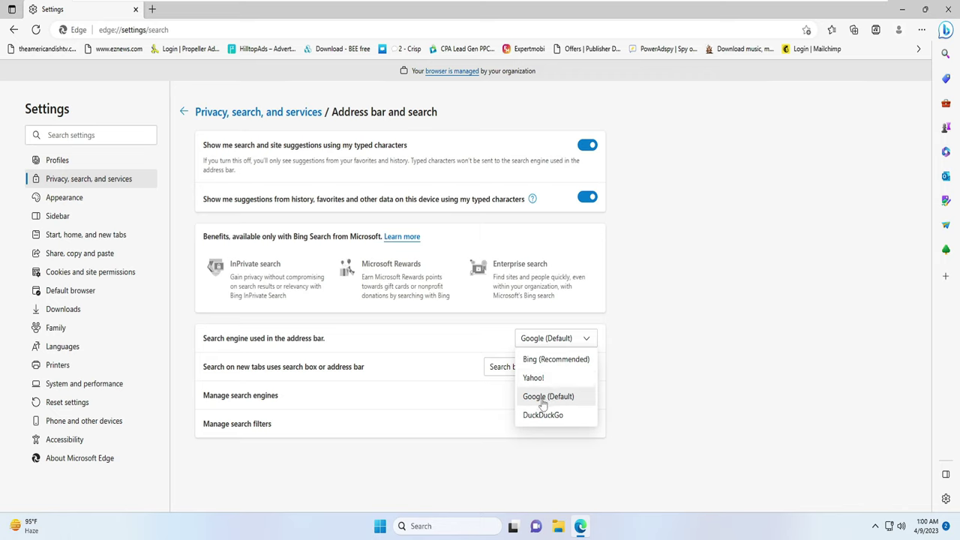
{"action": "left_click", "coordinate": [540, 404]}
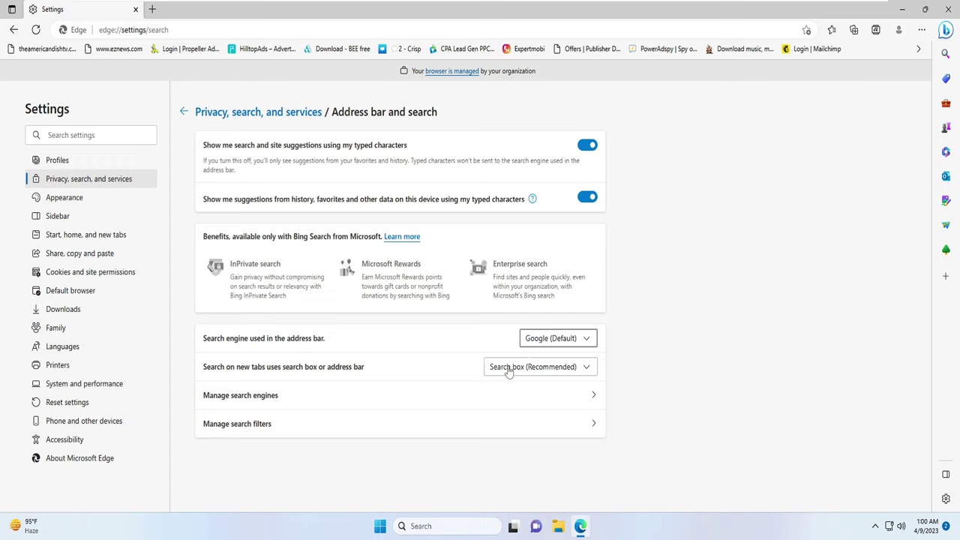
{"action": "left_click", "coordinate": [946, 30]}
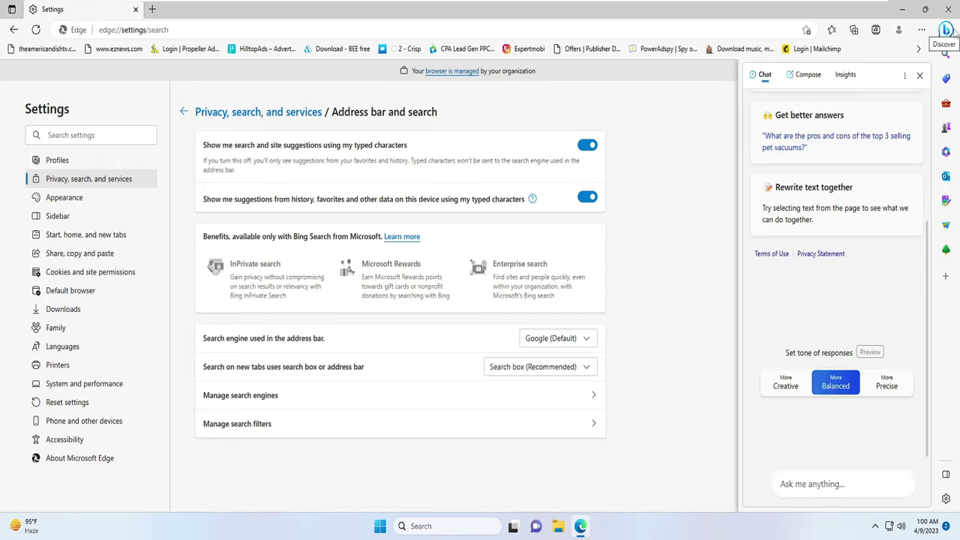
{"action": "left_click", "coordinate": [696, 112]}
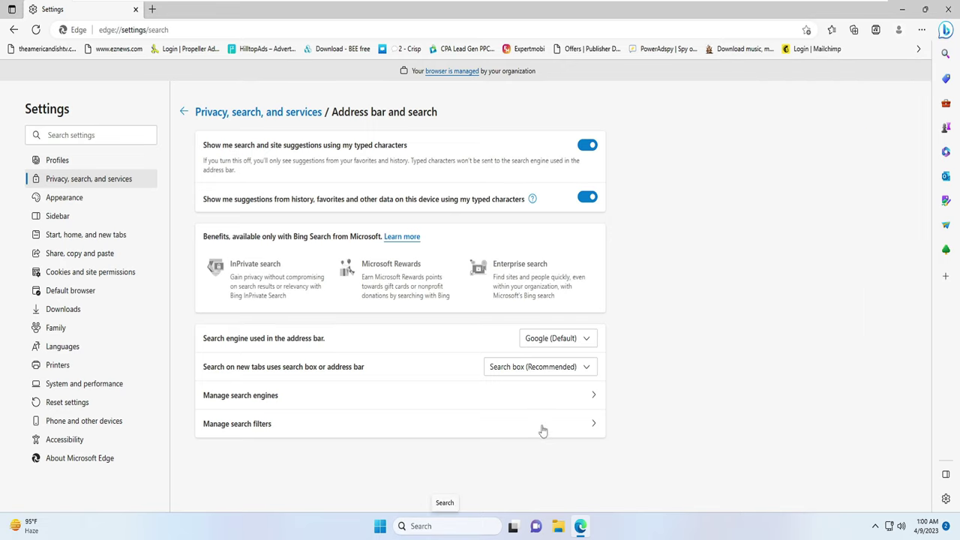
Search for 'regedit' and launch Registry Editor, approving the UAC prompt.
{"action": "left_click", "coordinate": [420, 526]}
{"action": "type", "text": "r"}
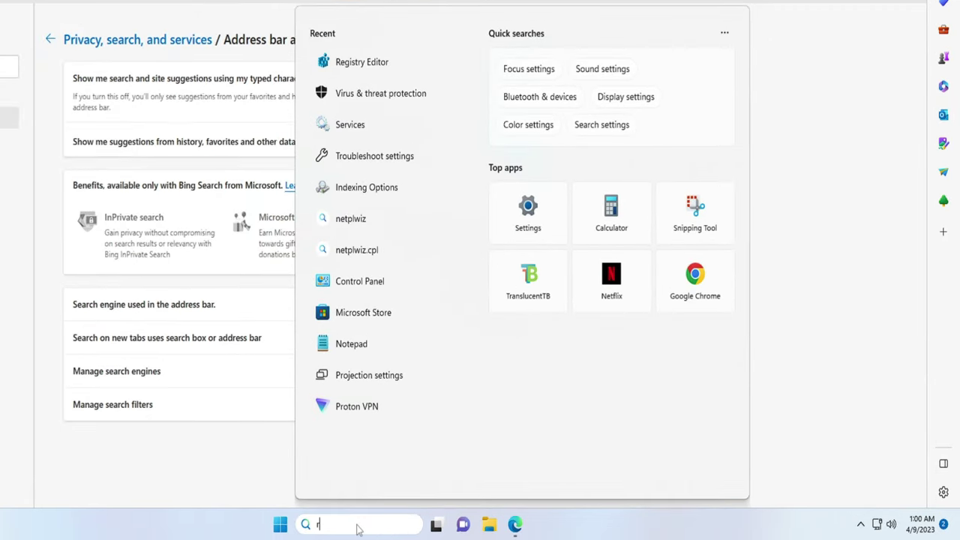
{"action": "type", "text": "egedi"}
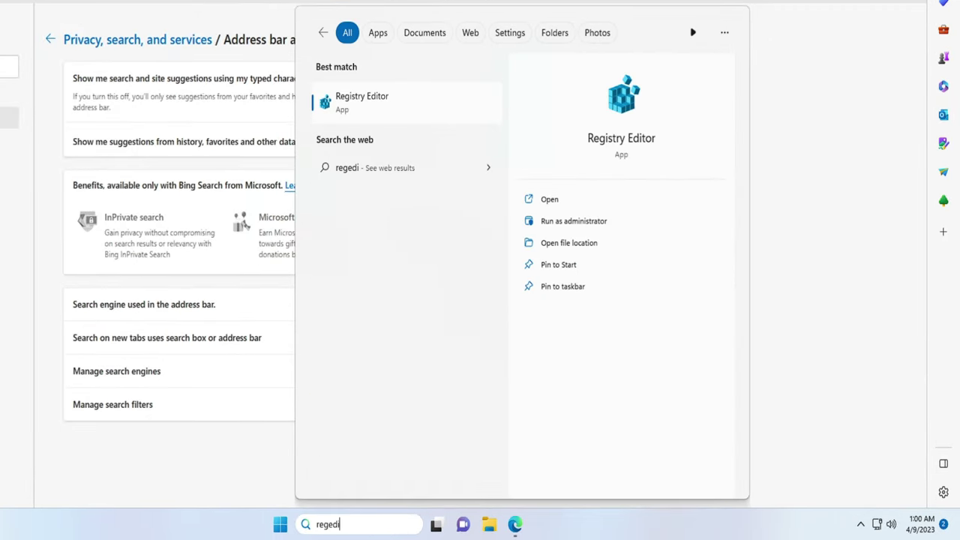
{"action": "type", "text": "t"}
{"action": "left_click", "coordinate": [377, 107]}
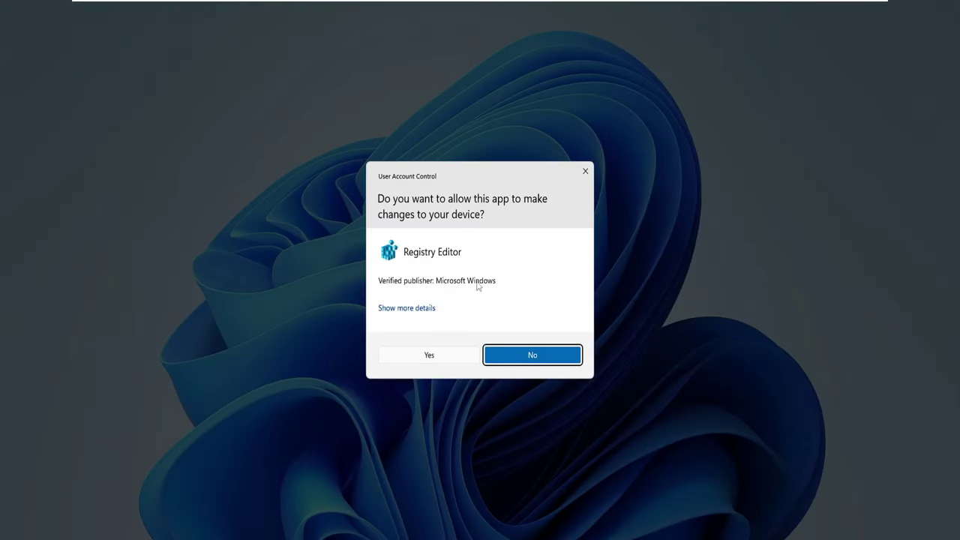
{"action": "left_click", "coordinate": [451, 357]}
Expand HKEY_LOCAL_MACHINE\SOFTWARE\Policies and add a new key named 'Edge' under Microsoft.
{"action": "left_click_drag", "start_coordinate": [333, 79], "coordinate": [470, 77]}
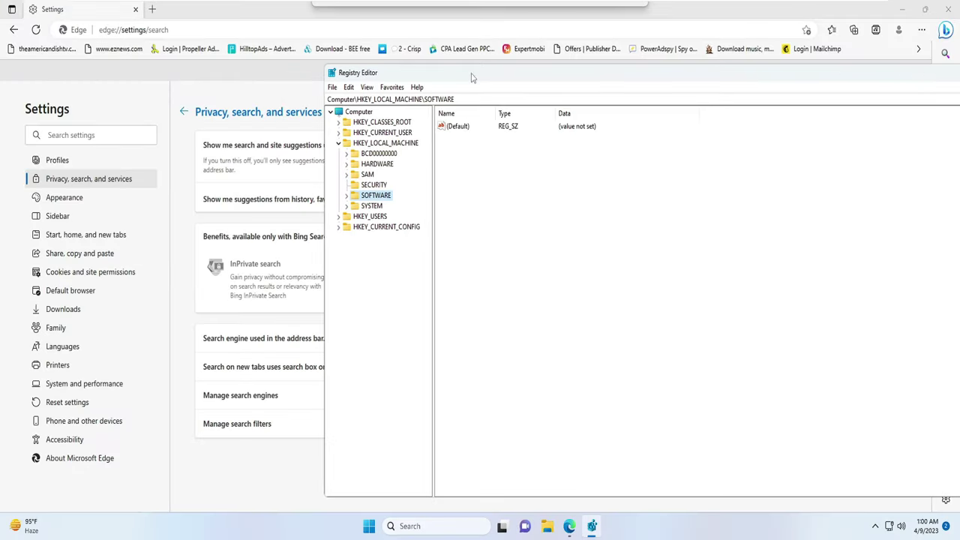
{"action": "left_click", "coordinate": [339, 144]}
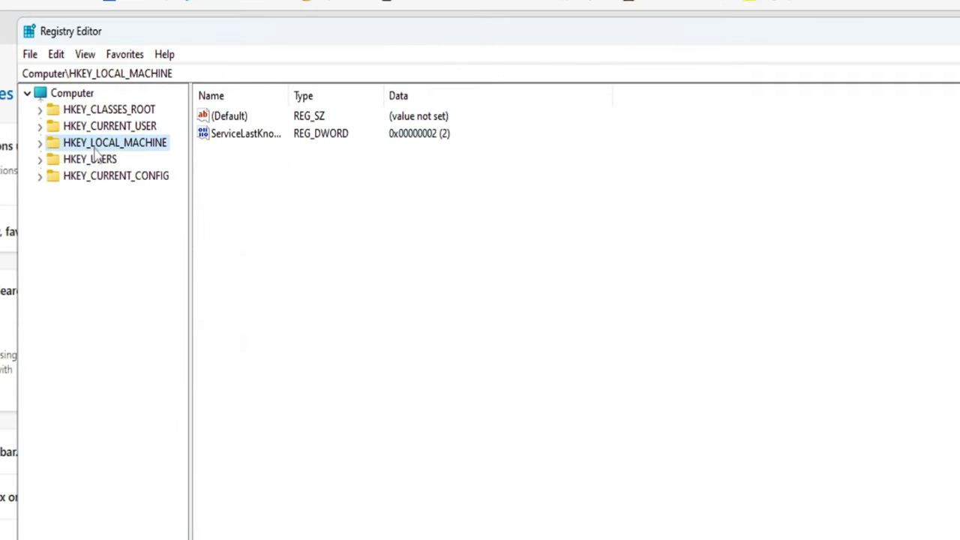
{"action": "double_click", "coordinate": [115, 147]}
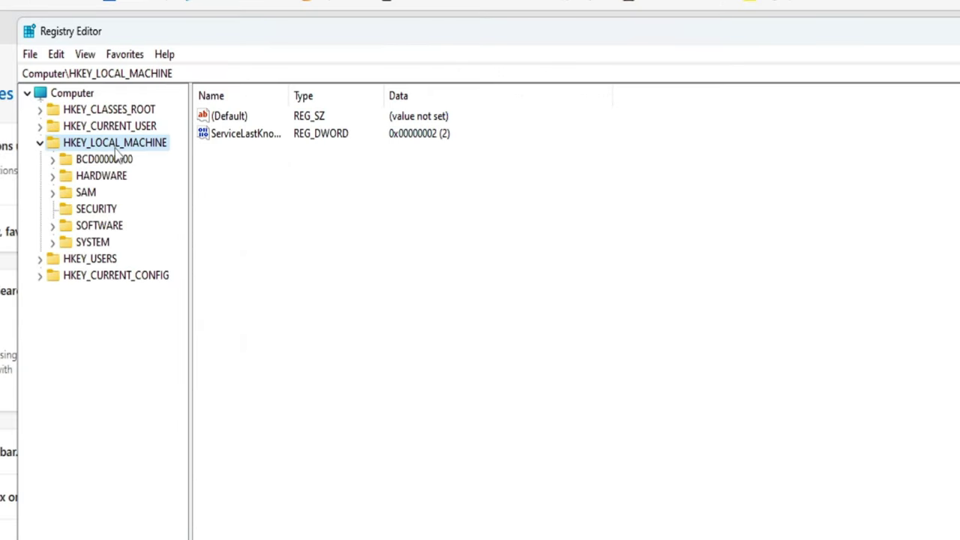
{"action": "double_click", "coordinate": [106, 228]}
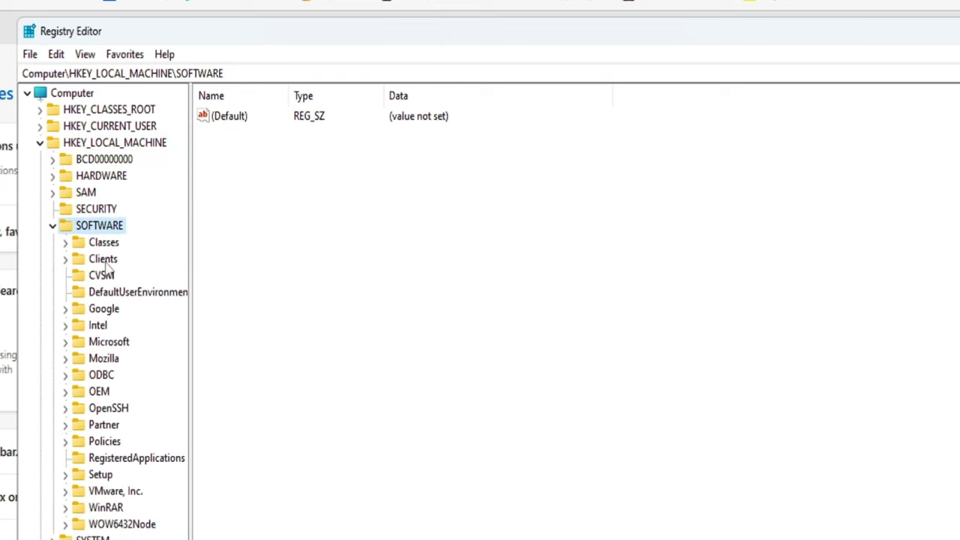
{"action": "double_click", "coordinate": [106, 443]}
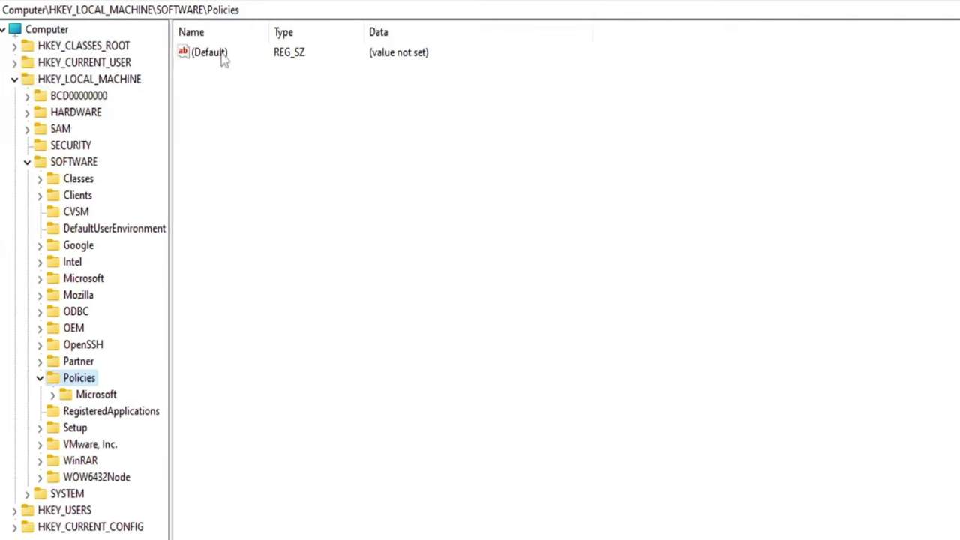
{"action": "left_click", "coordinate": [97, 396]}
{"action": "right_click", "coordinate": [98, 397]}
{"action": "mouse_move", "coordinate": [136, 426]}
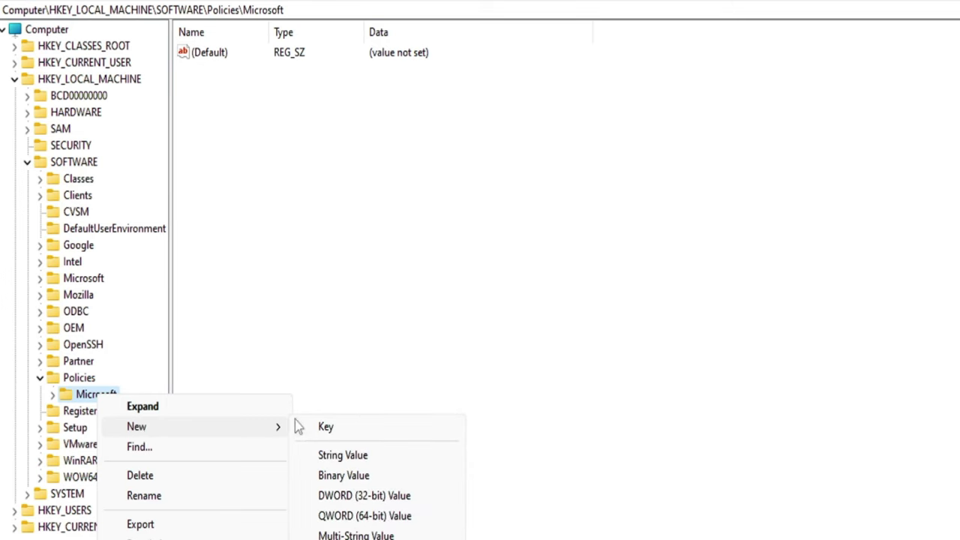
{"action": "left_click", "coordinate": [334, 430]}
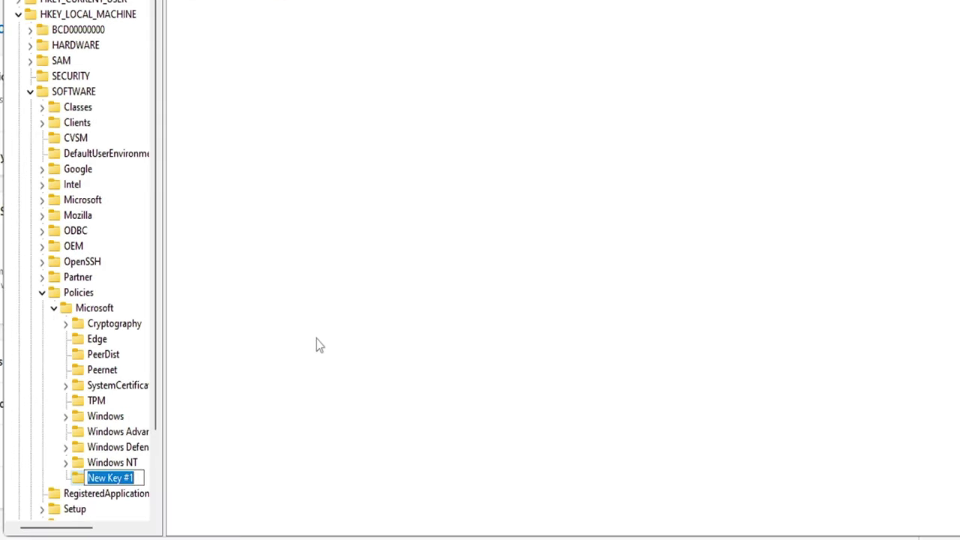
{"action": "type", "text": "Edge"}
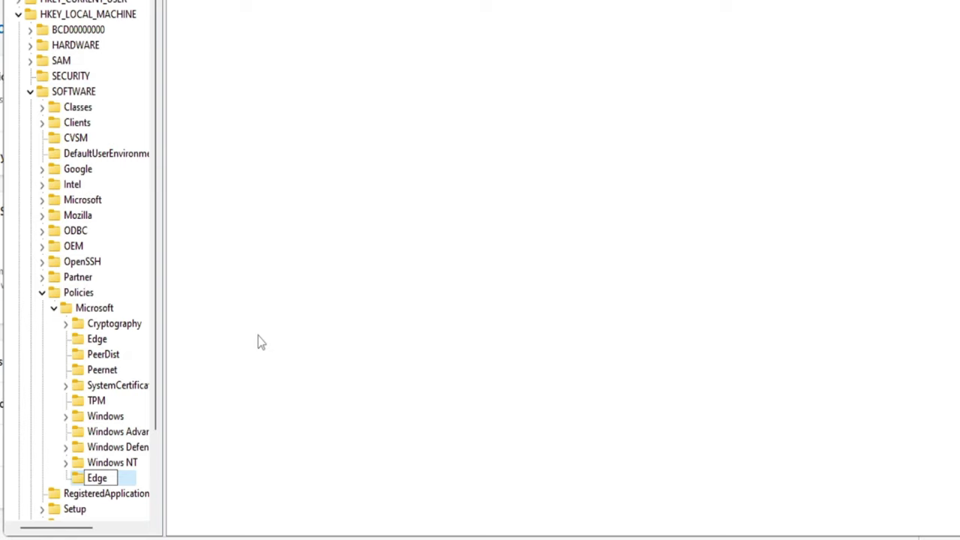
{"action": "left_click", "coordinate": [258, 342]}
{"action": "left_click", "coordinate": [94, 339]}
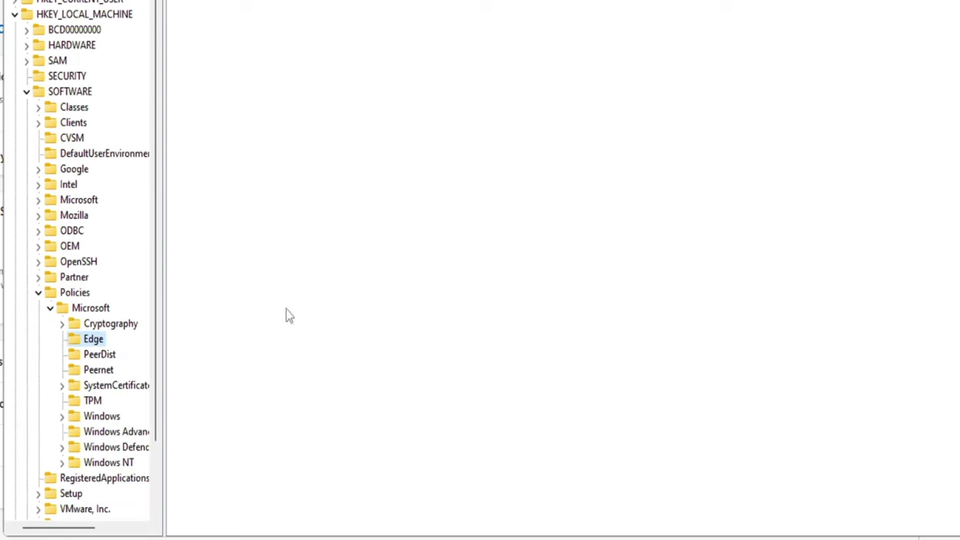
Create a DWORD (32-bit) value 'HubsSidebarEnabled' in the Edge key with data 0.
{"action": "right_click", "coordinate": [359, 183]}
{"action": "mouse_move", "coordinate": [420, 314]}
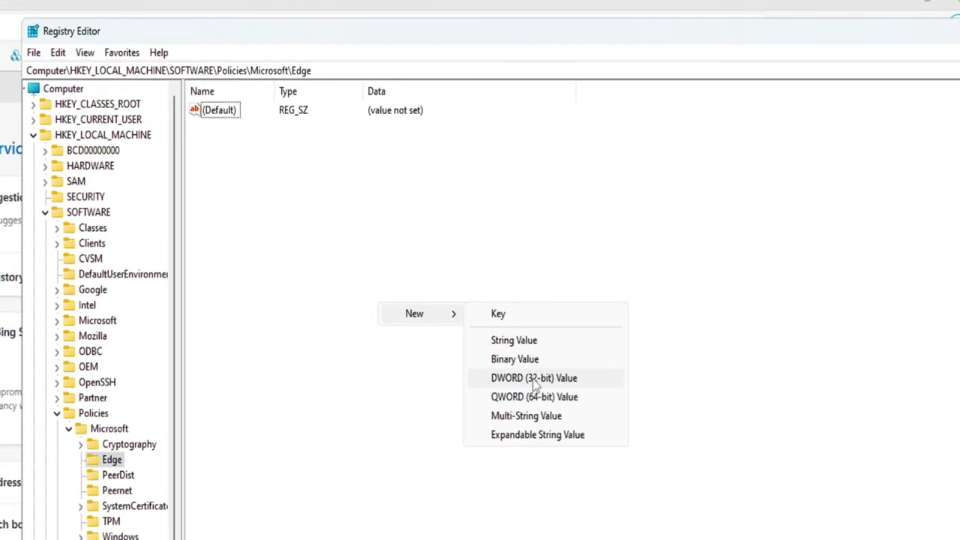
{"action": "left_click", "coordinate": [534, 378]}
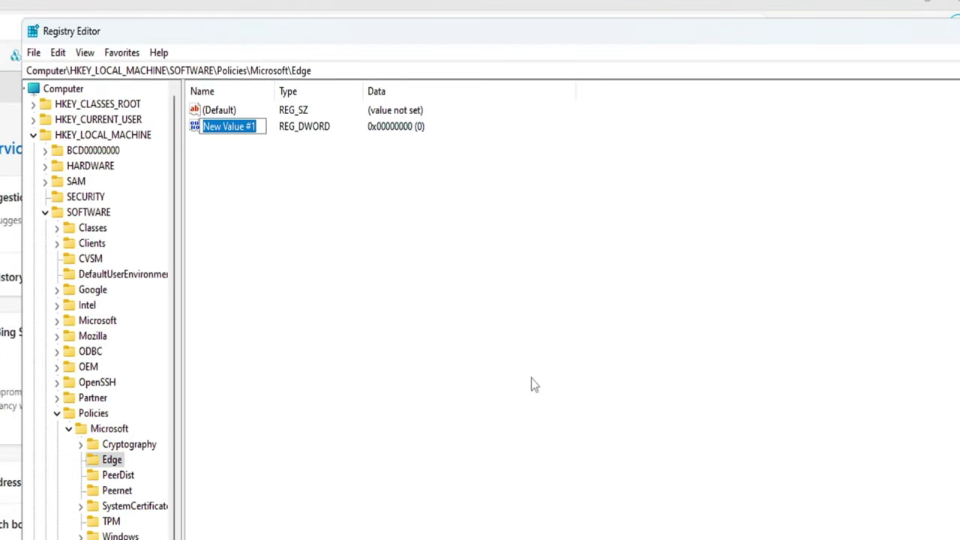
{"action": "type", "text": "HubsSideba"}
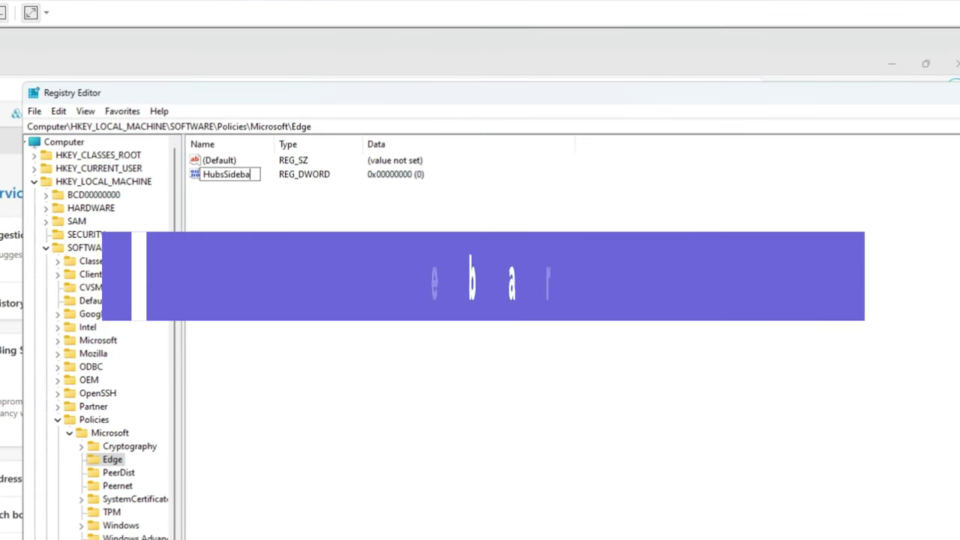
{"action": "type", "text": "rEnable"}
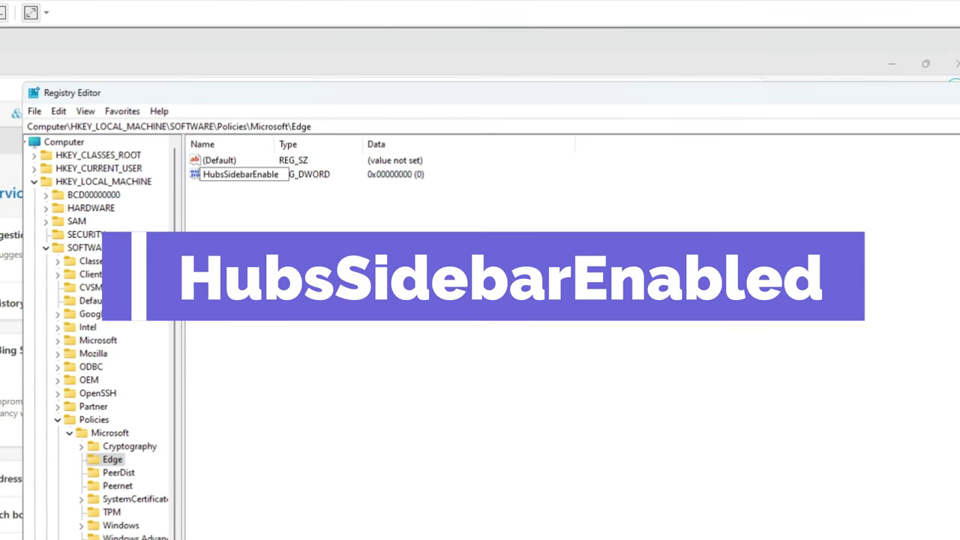
{"action": "type", "text": "d"}
{"action": "key", "text": "Return"}
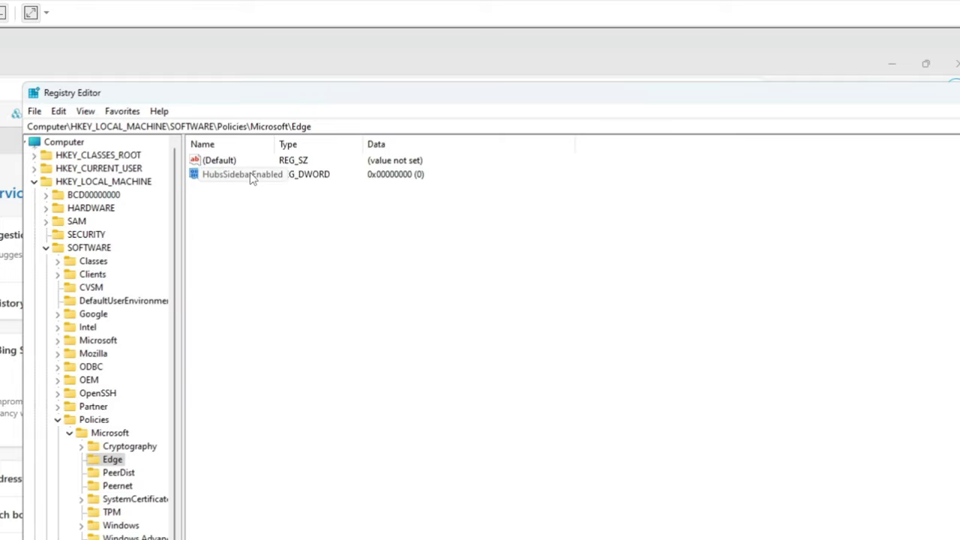
{"action": "left_click", "coordinate": [293, 225]}
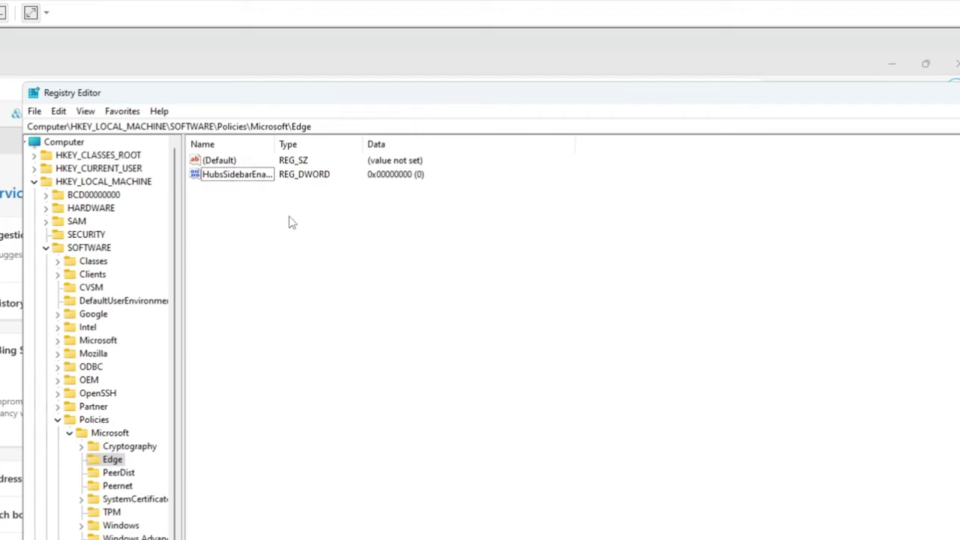
{"action": "double_click", "coordinate": [239, 176]}
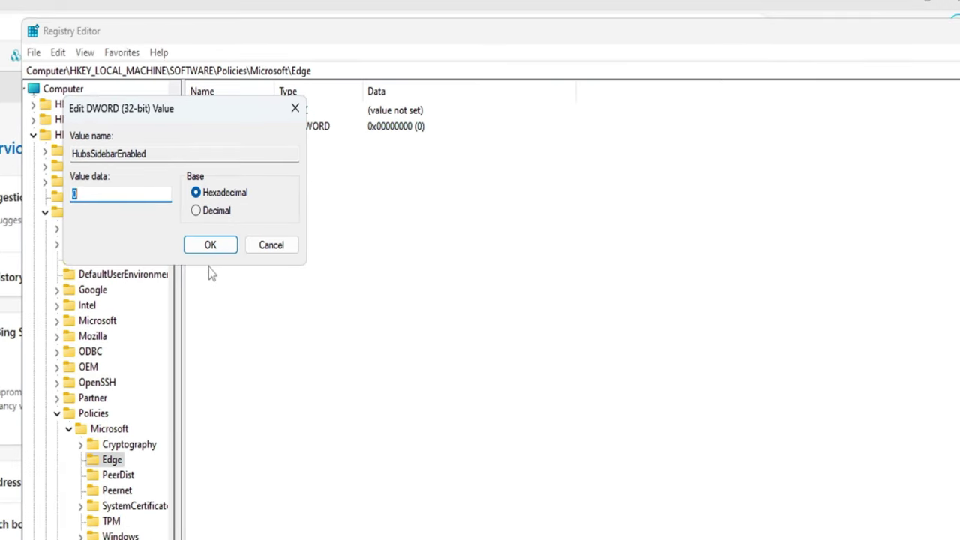
{"action": "left_click", "coordinate": [210, 250]}
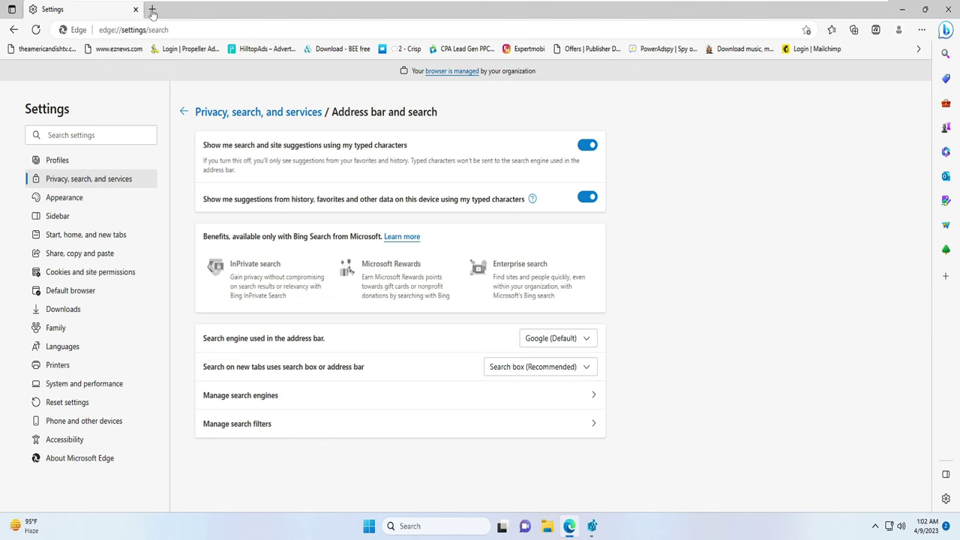
Load edge://policy in a new tab and reload policies so HubsSidebarEnabled shows false.
{"action": "left_click", "coordinate": [152, 9]}
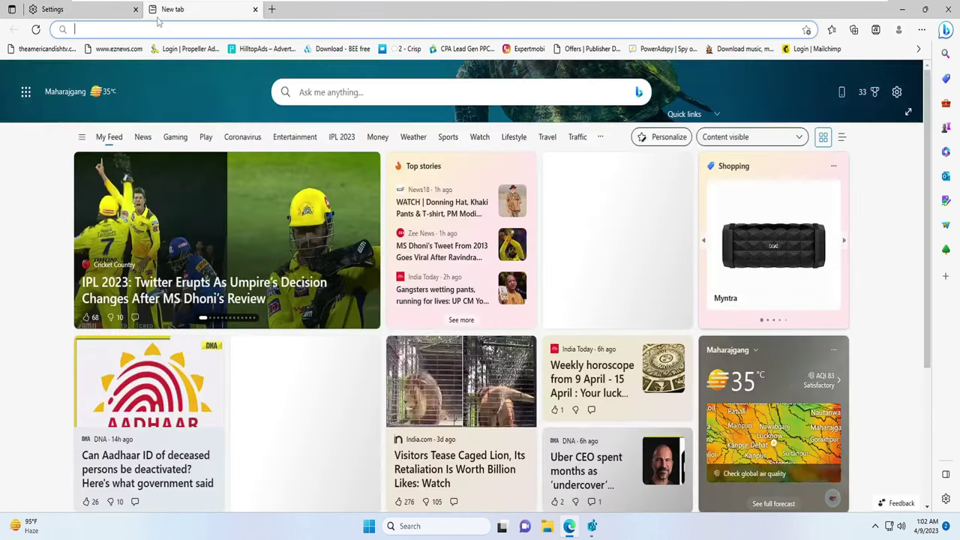
{"action": "type", "text": "edge://policy."}
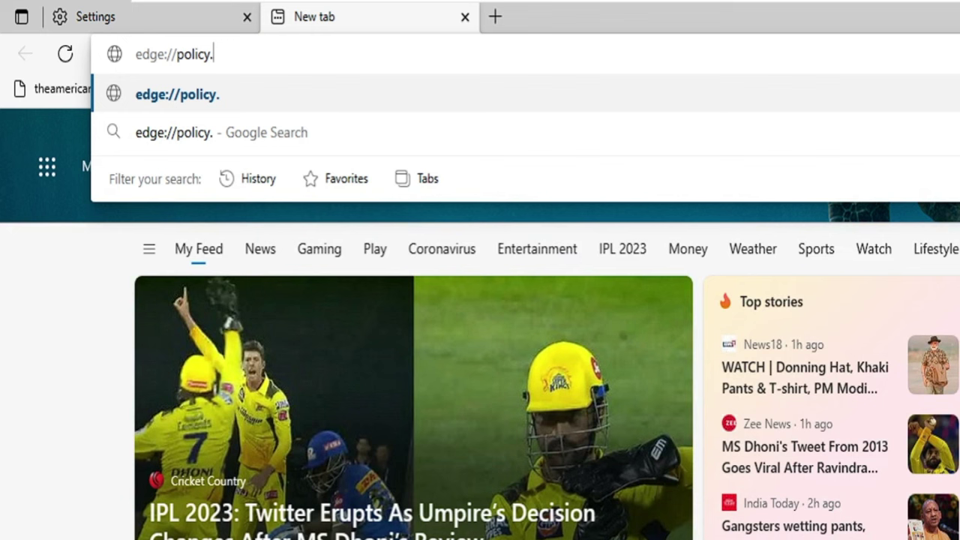
{"action": "key", "text": "BackSpace"}
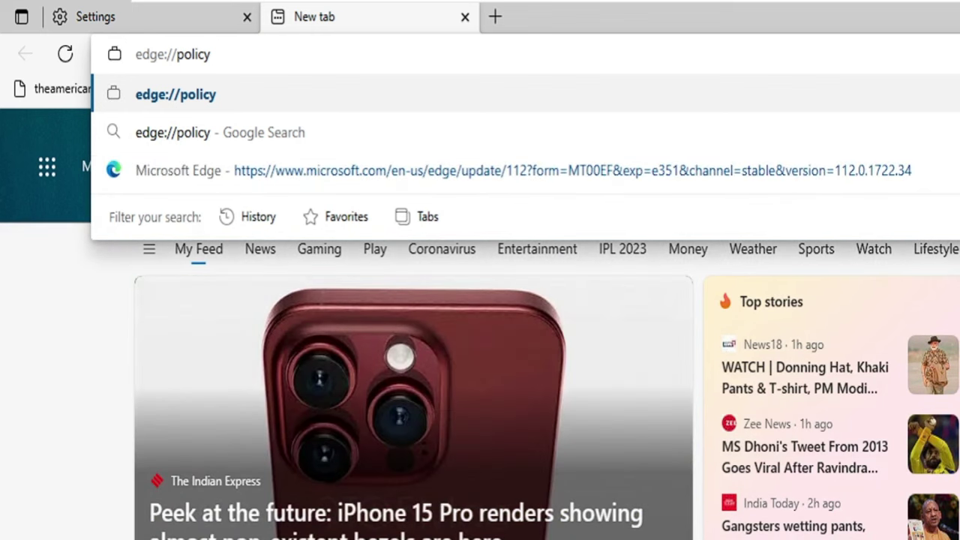
{"action": "key", "text": "Return"}
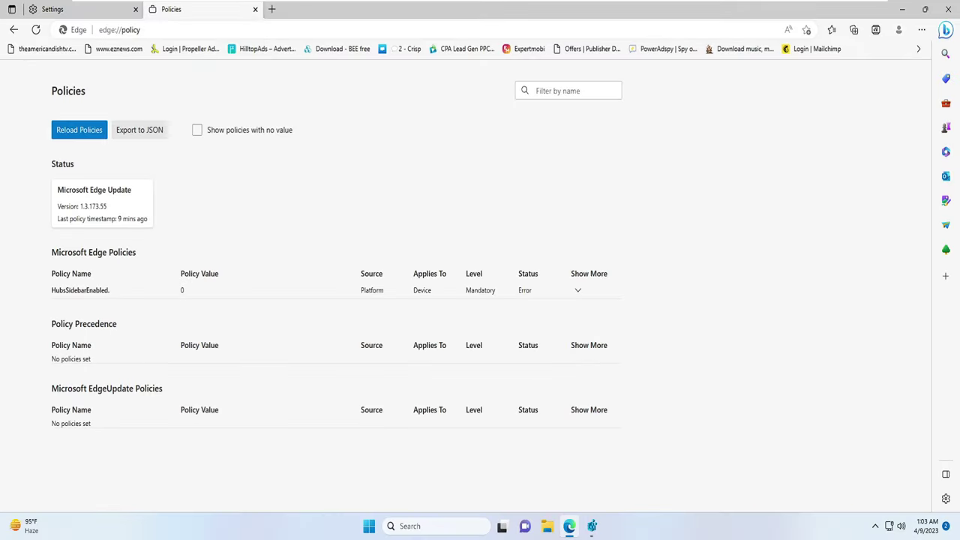
{"action": "left_click", "coordinate": [84, 134]}
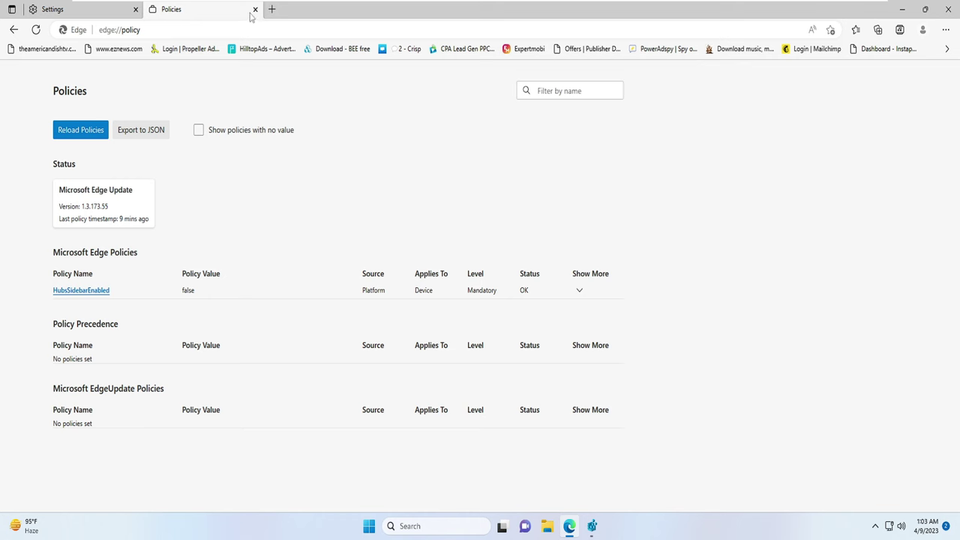
Replace Edge's Policies tab with a new tab to confirm the Bing sidebar is gone.
{"action": "left_click", "coordinate": [256, 11]}
{"action": "left_click", "coordinate": [151, 9]}
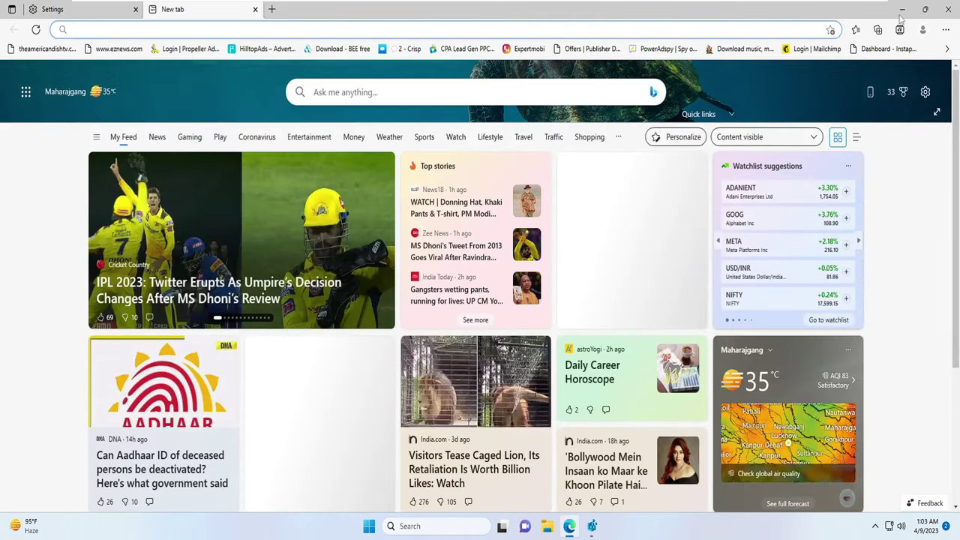